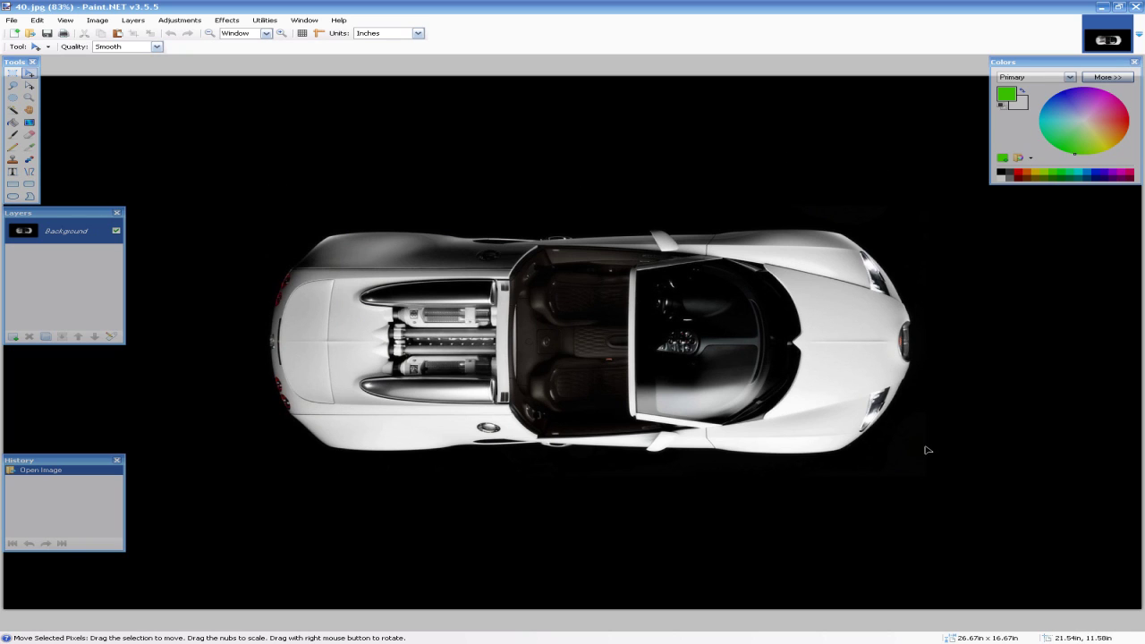
Make preliminary clicks on the car photo and in the Layers panel.
click(340, 313)
click(798, 243)
click(644, 236)
click(349, 263)
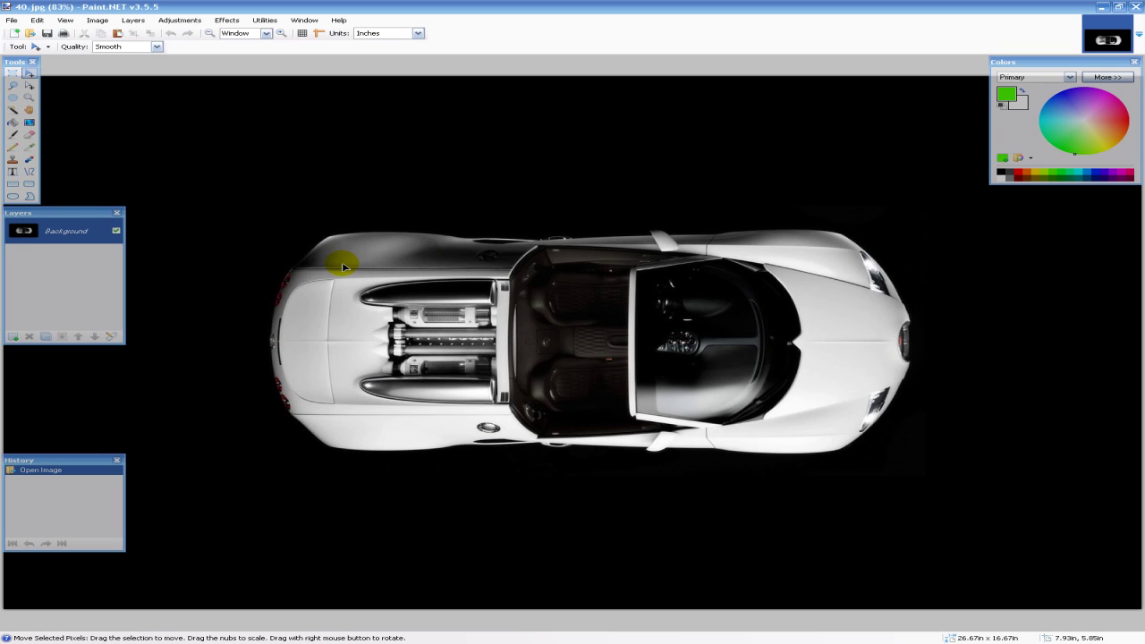
click(395, 229)
click(379, 243)
click(59, 254)
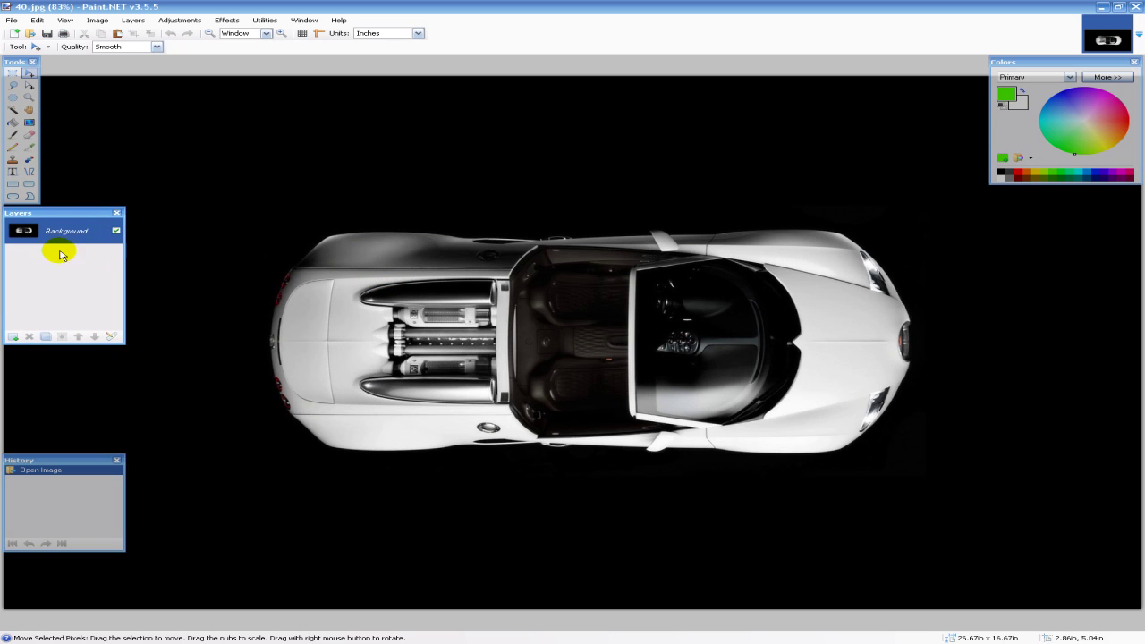
Add an empty Layer 2 above the photo and set up the Line/Curve tool for drawing.
click(12, 336)
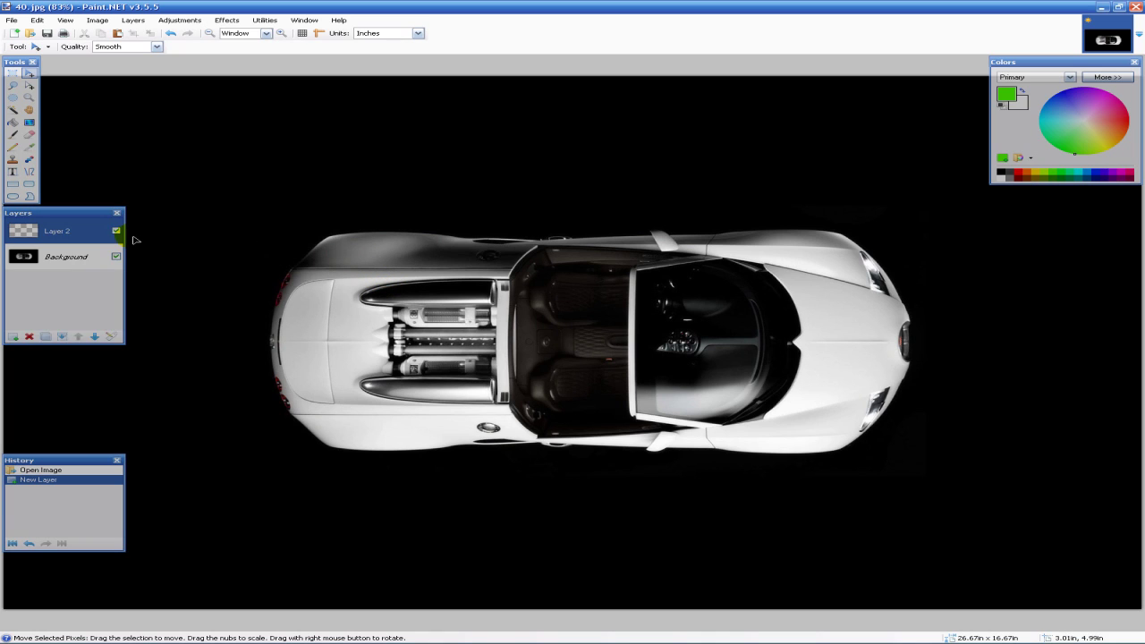
click(30, 173)
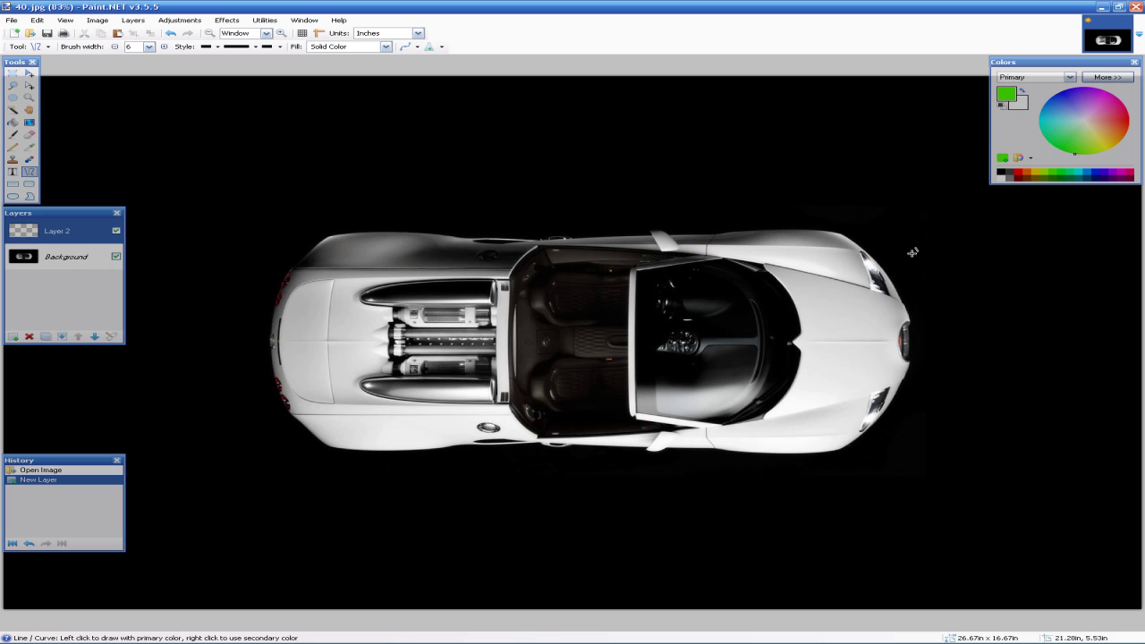
click(403, 281)
click(323, 305)
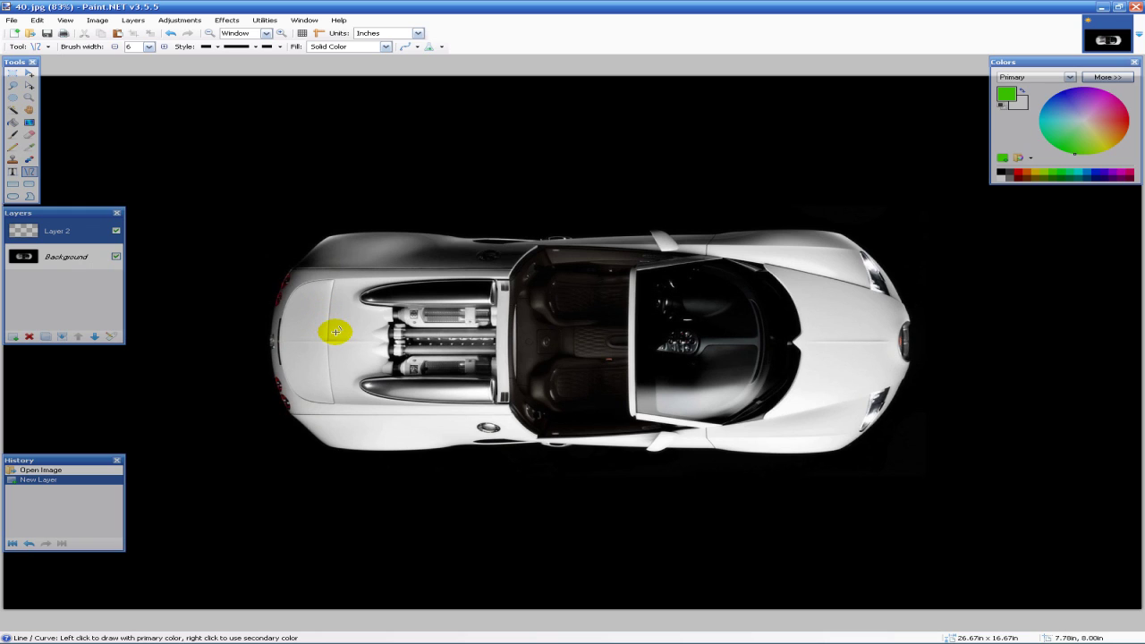
click(321, 277)
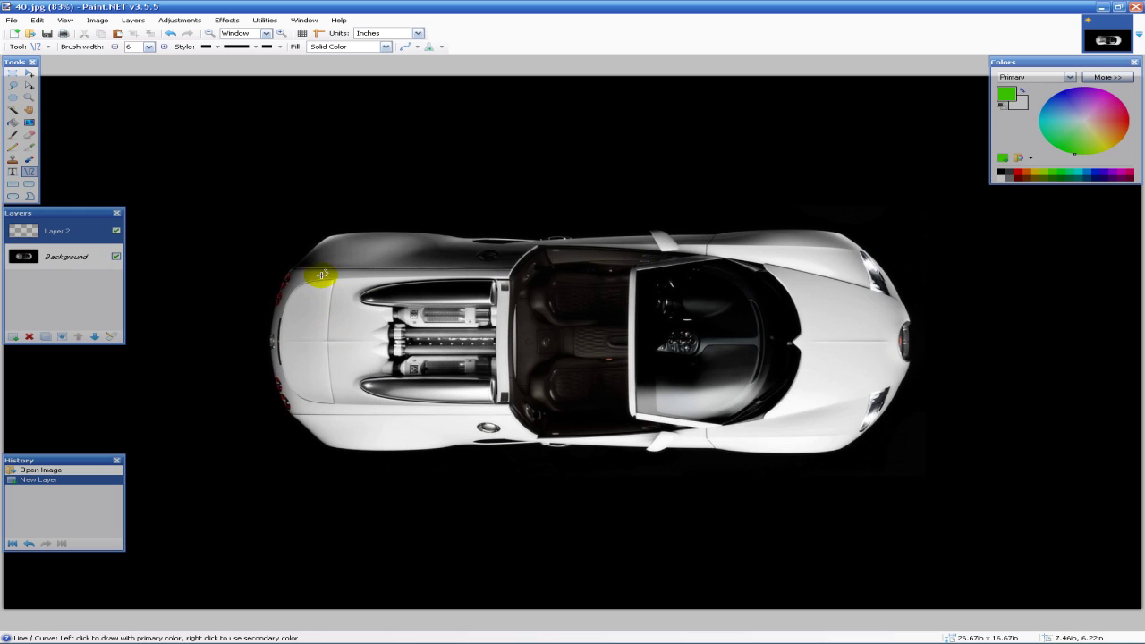
click(377, 236)
click(320, 237)
Draw a green curve bent to follow the car's rear outline.
drag(328, 235, 330, 447)
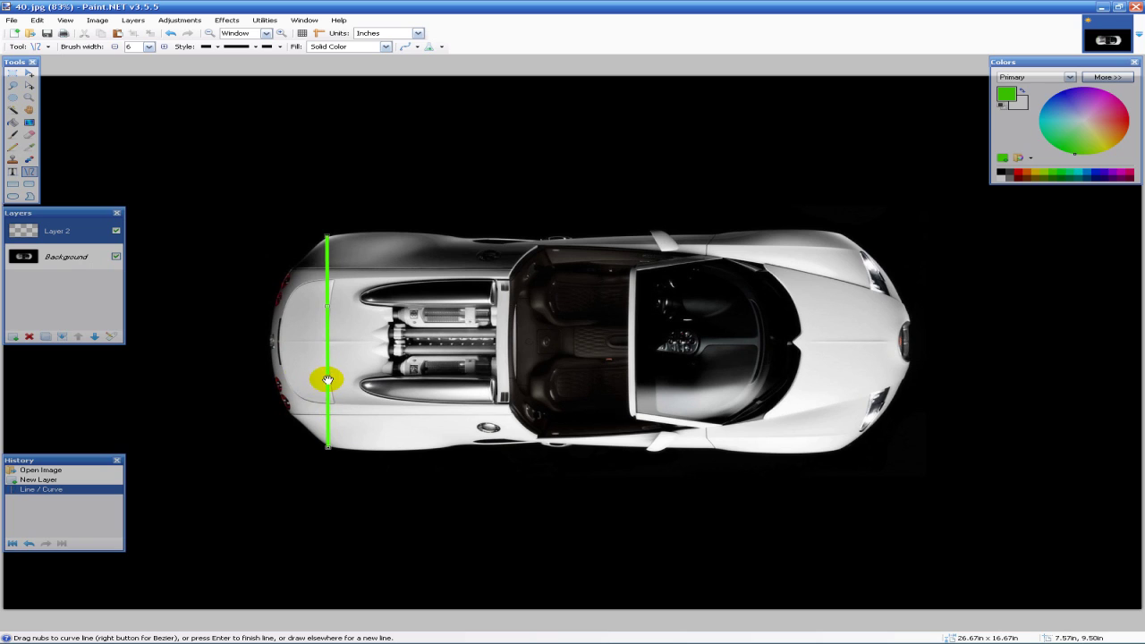
drag(327, 381, 278, 383)
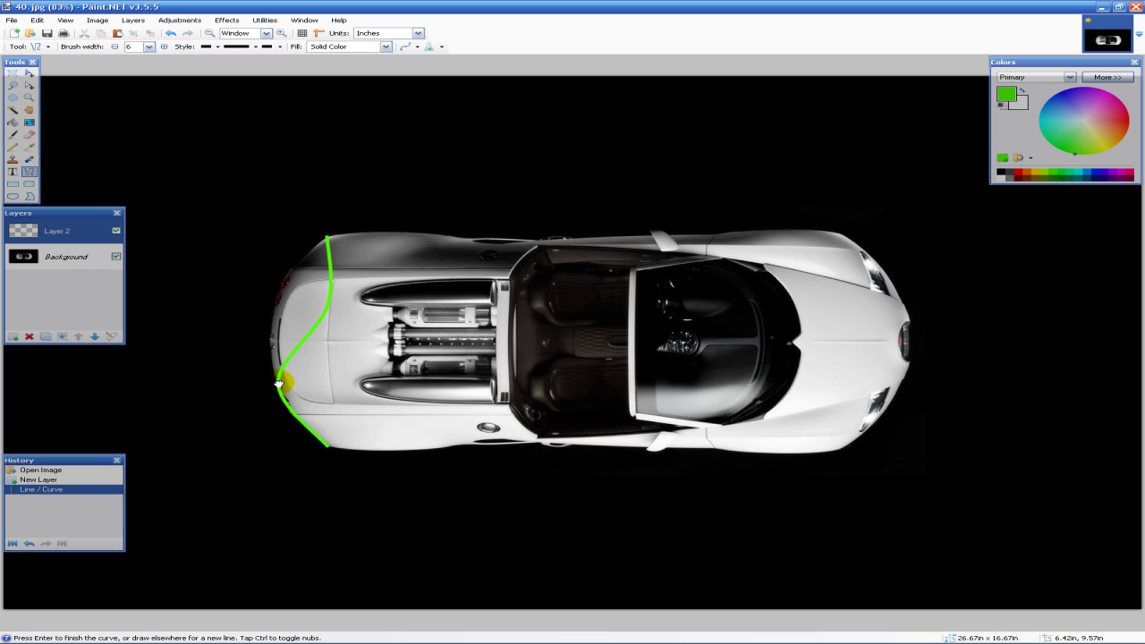
drag(322, 332, 281, 287)
click(445, 274)
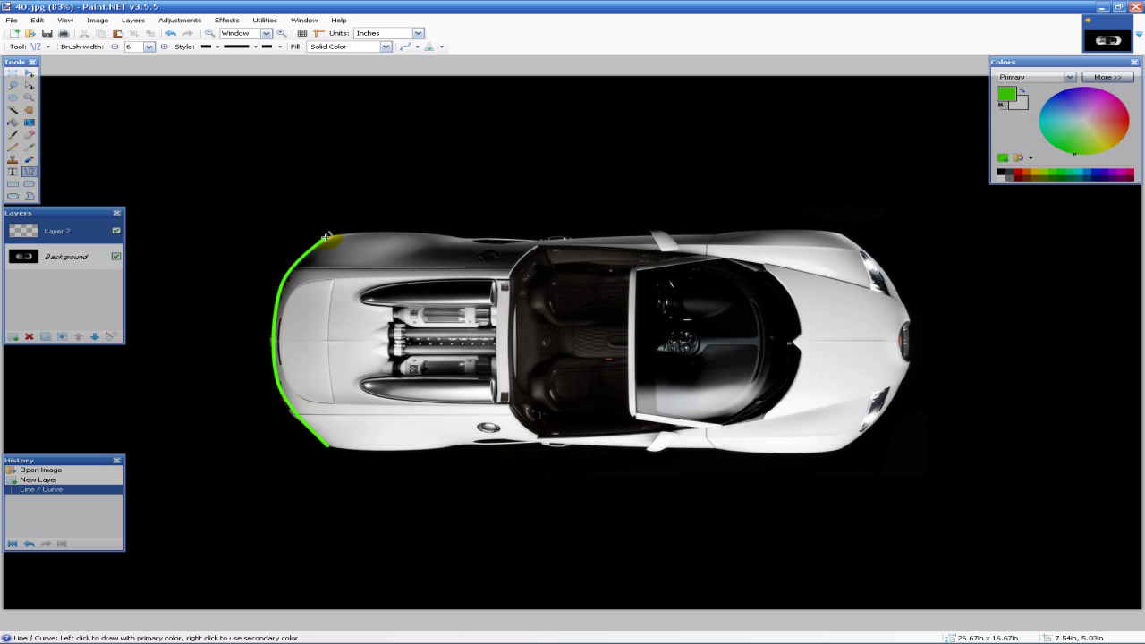
Draw a green curve along the car's top edge from rear corner to nose.
drag(325, 236, 850, 241)
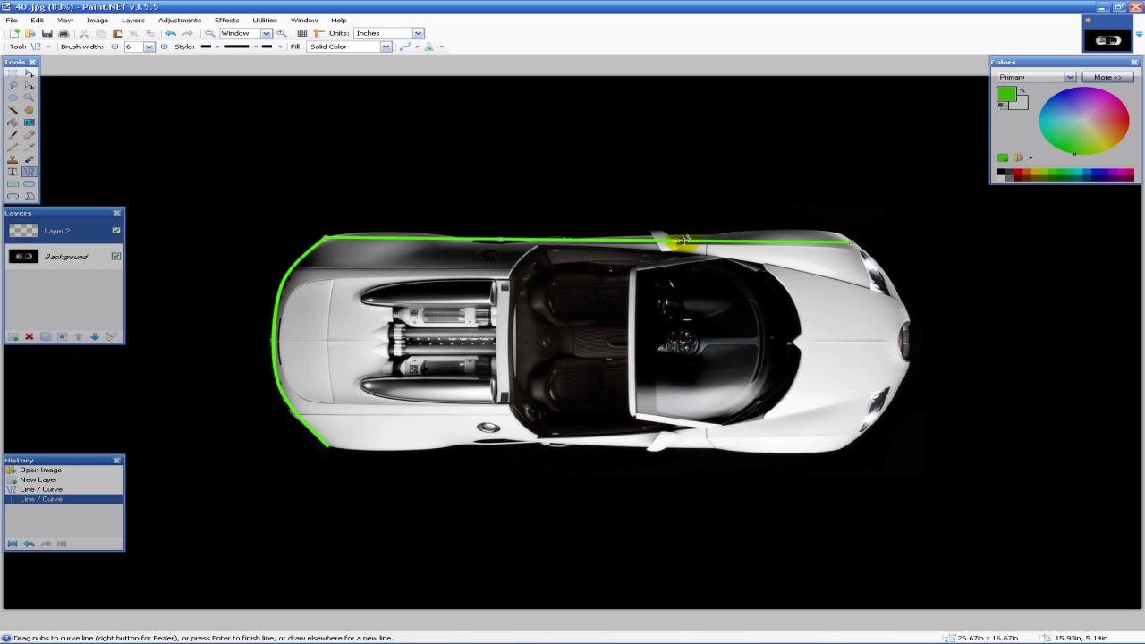
drag(678, 239, 798, 233)
drag(499, 241, 421, 243)
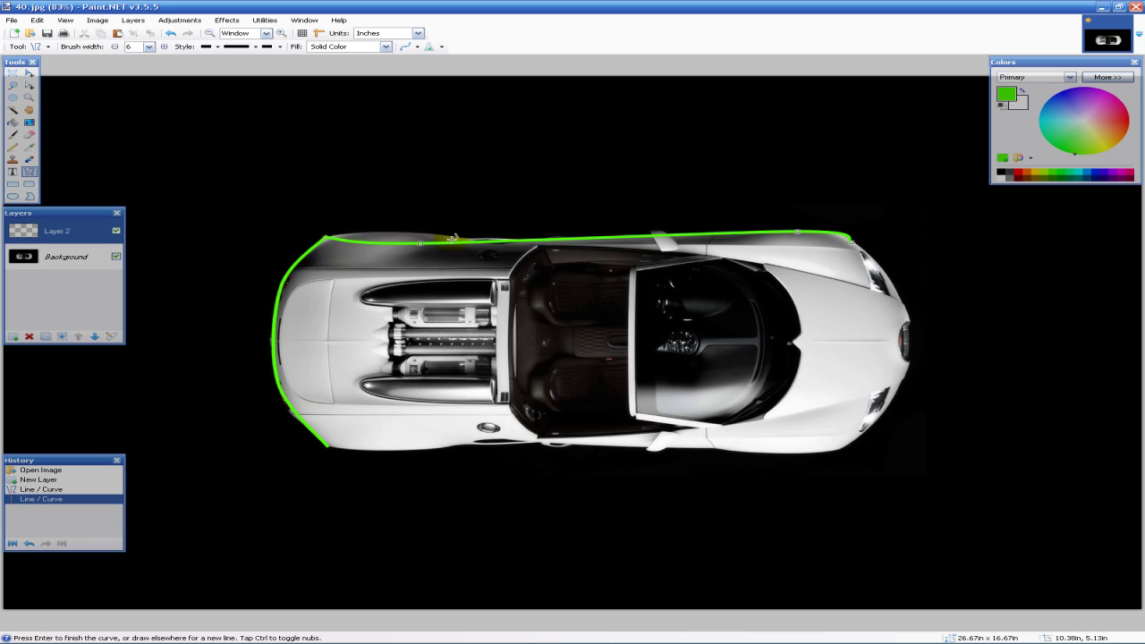
click(838, 303)
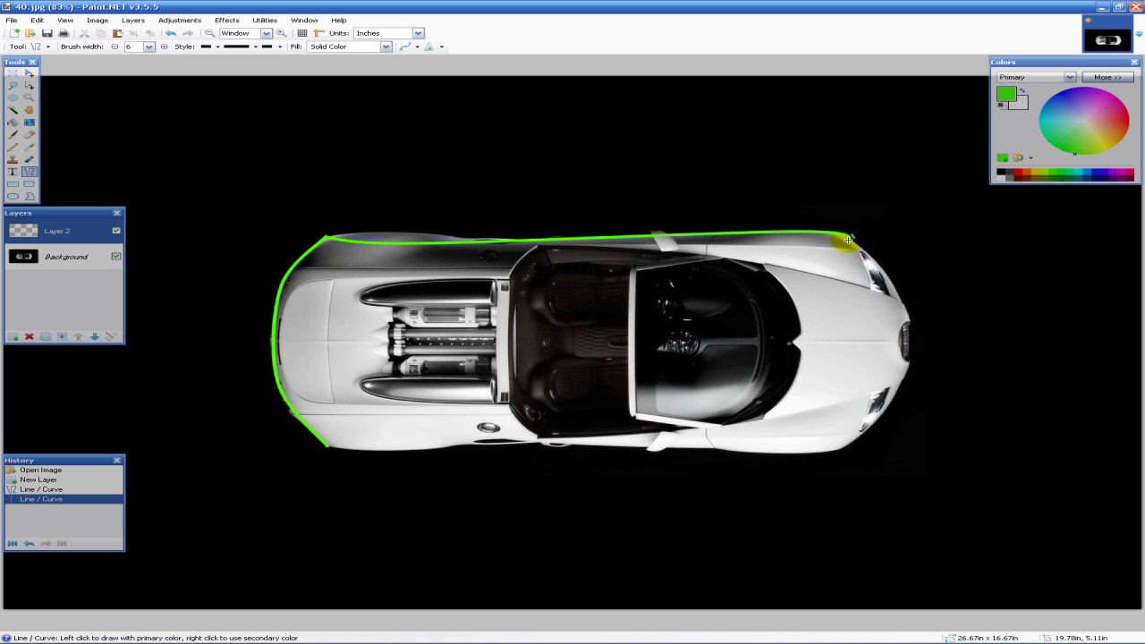
Draw a green curve bent outward to hug the car's nose.
drag(848, 239, 833, 442)
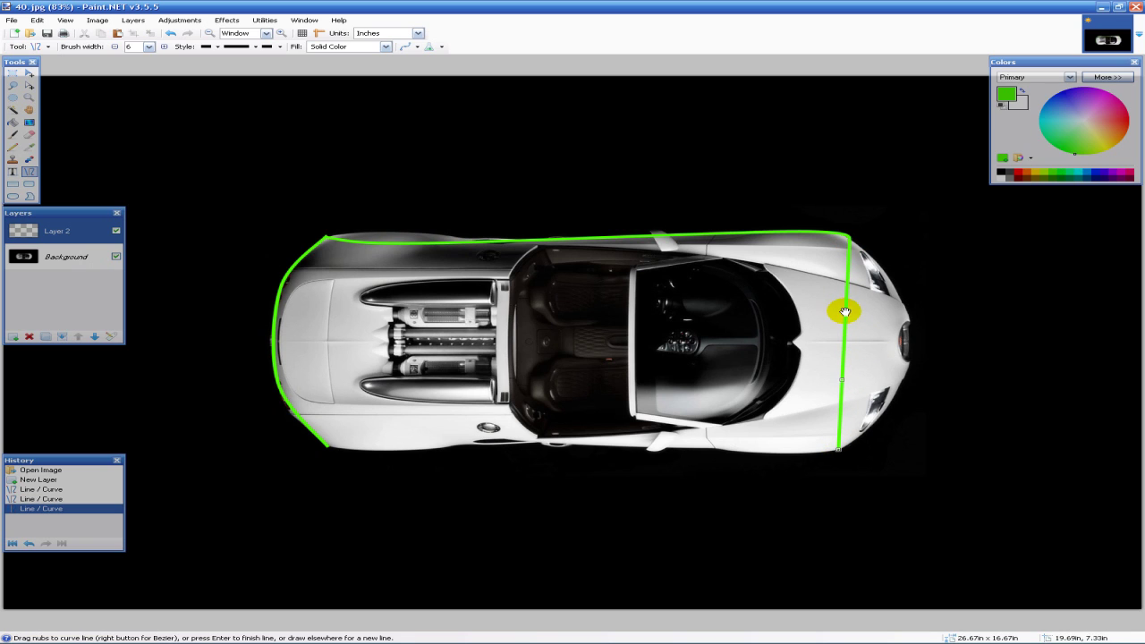
drag(847, 312, 901, 306)
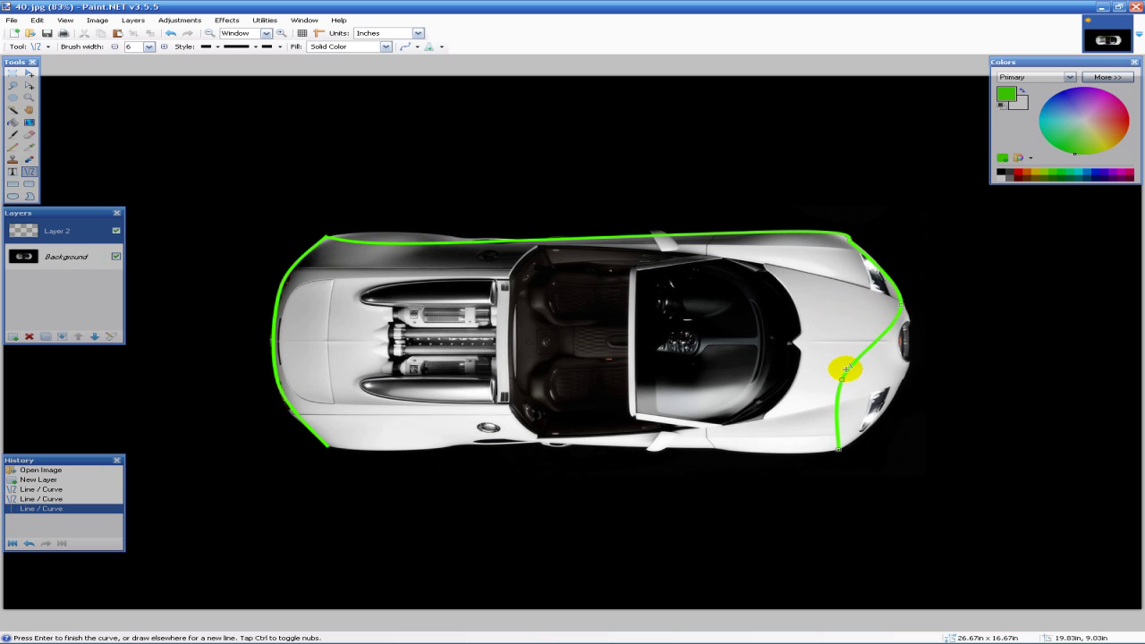
drag(839, 384, 899, 391)
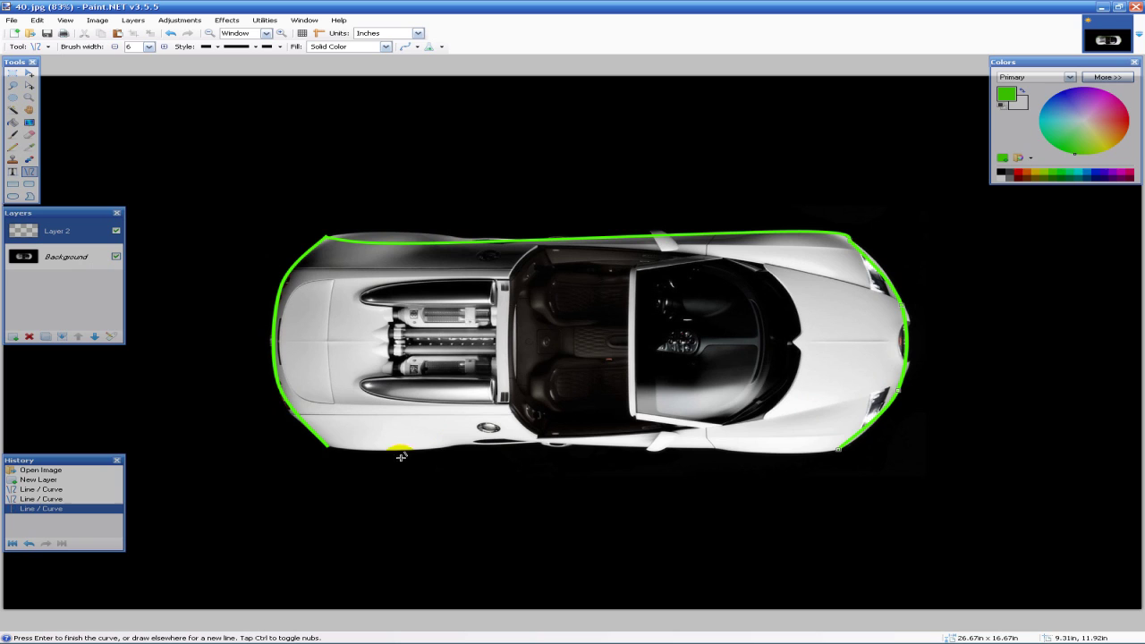
Draw a green curve along the car's bottom edge, shaped to fit the underside.
drag(326, 442, 840, 448)
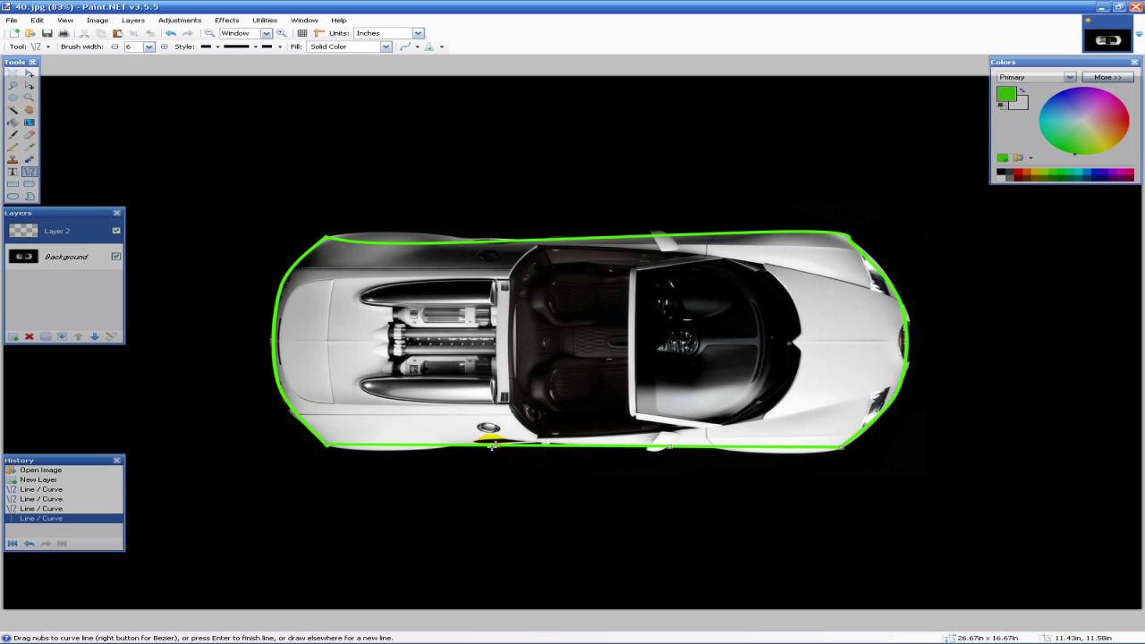
drag(498, 445, 468, 444)
drag(662, 442, 780, 452)
drag(467, 441, 499, 437)
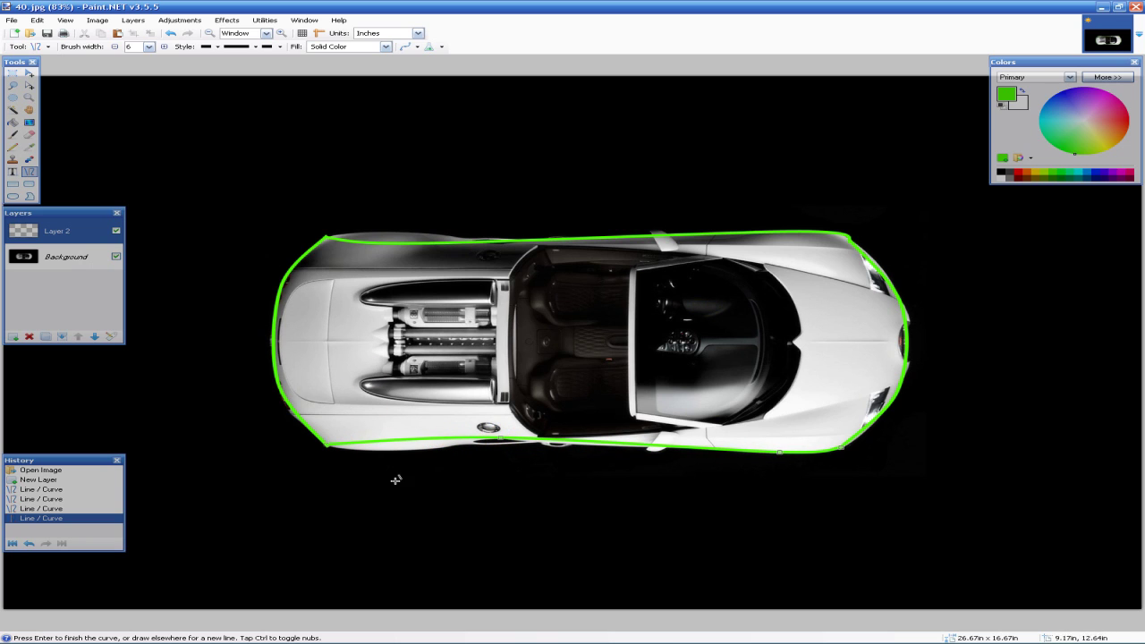
Commit the bottom curve, magic-wand the car body, and invert to select the black background.
key(Return)
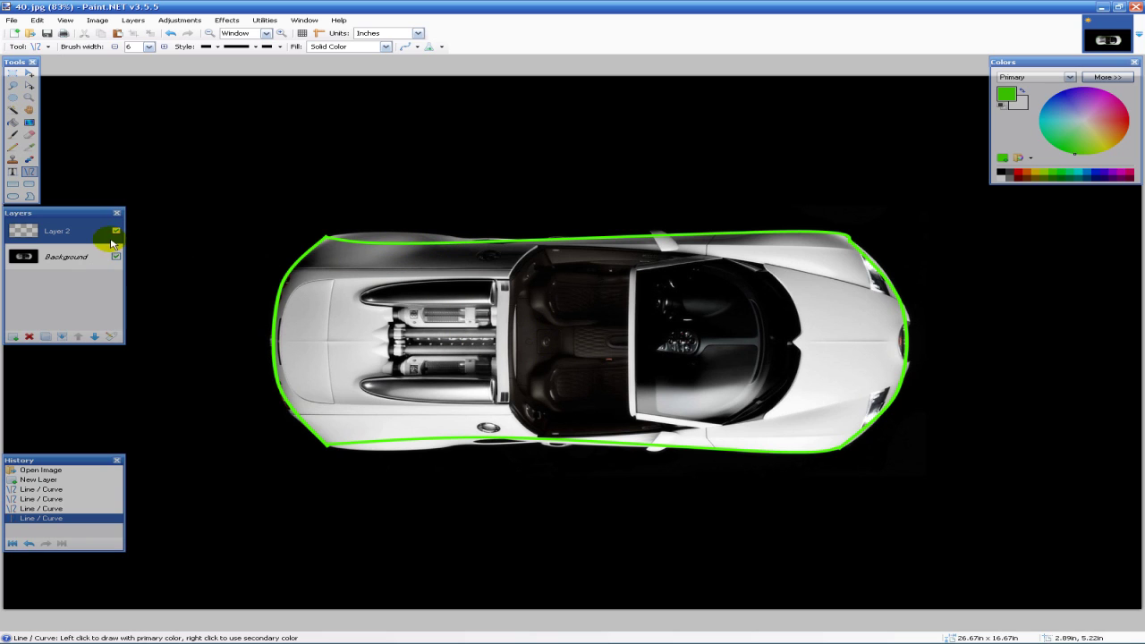
click(14, 111)
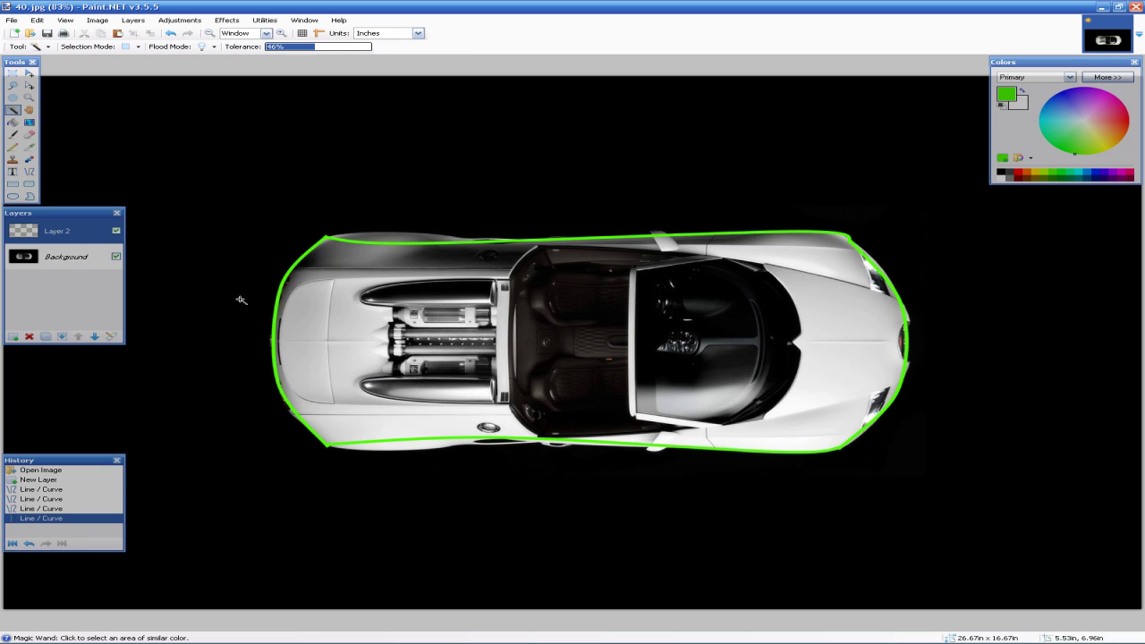
click(625, 316)
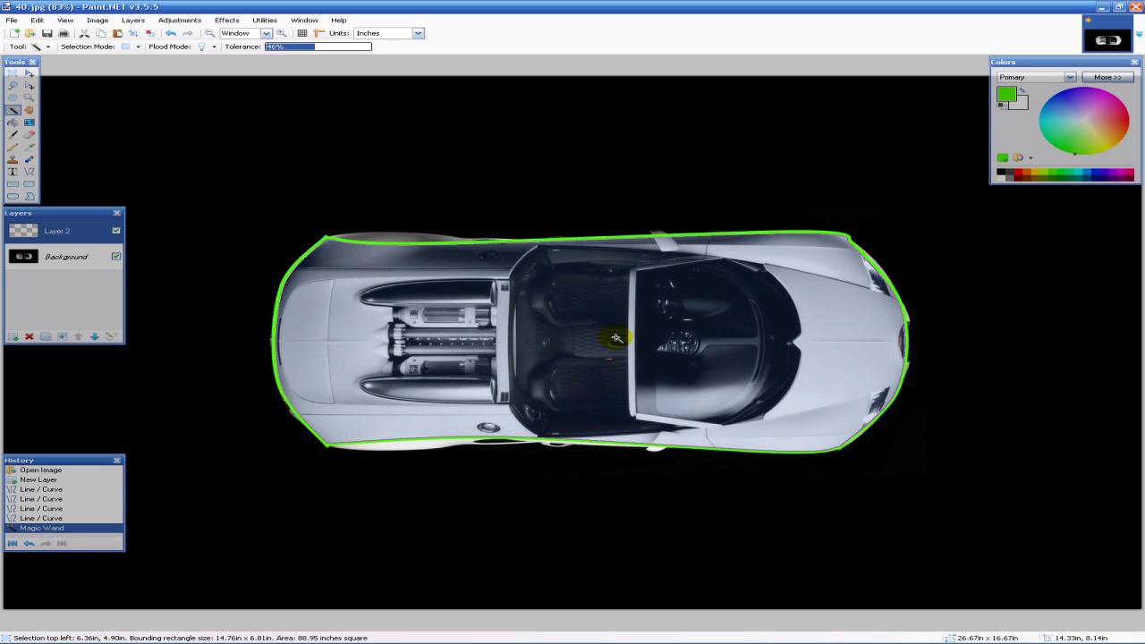
key(ctrl+i)
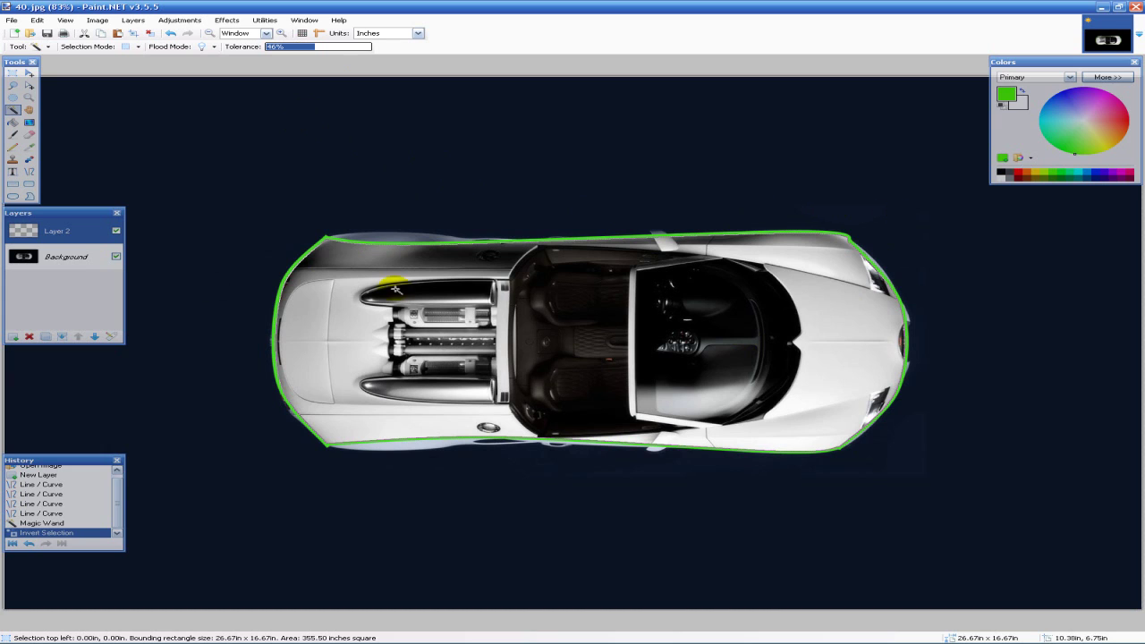
Cut the selected black background out of the Background photo layer.
click(63, 259)
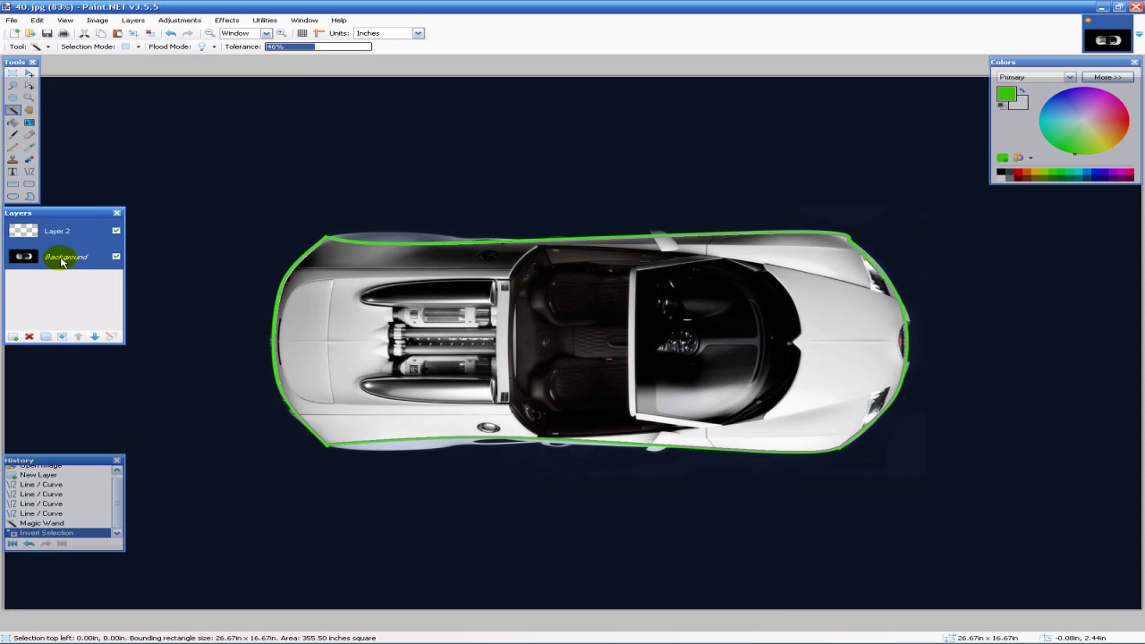
click(46, 260)
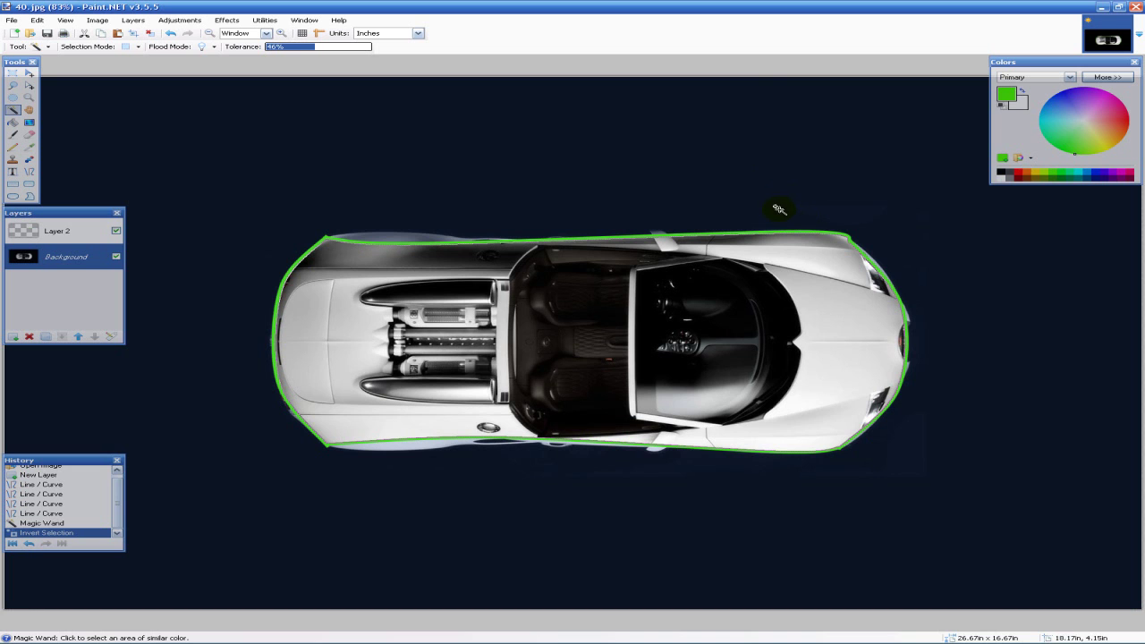
key(ctrl+x)
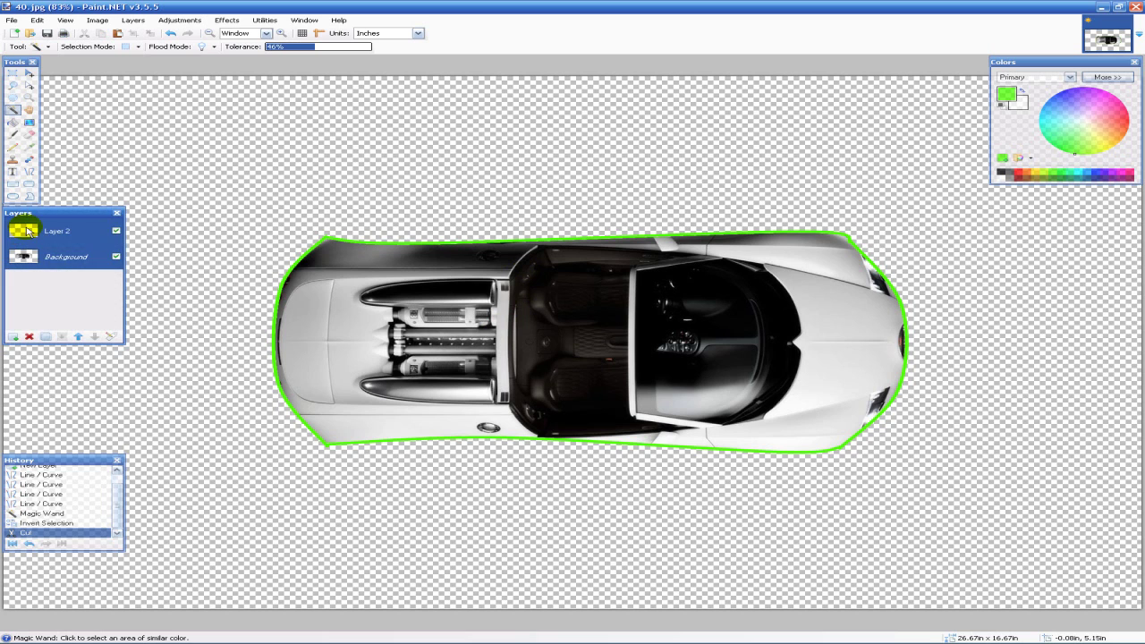
Hide Layer 2's green outline, then browse the Effects menu without applying anything.
click(115, 231)
click(226, 19)
mouse_move(247, 56)
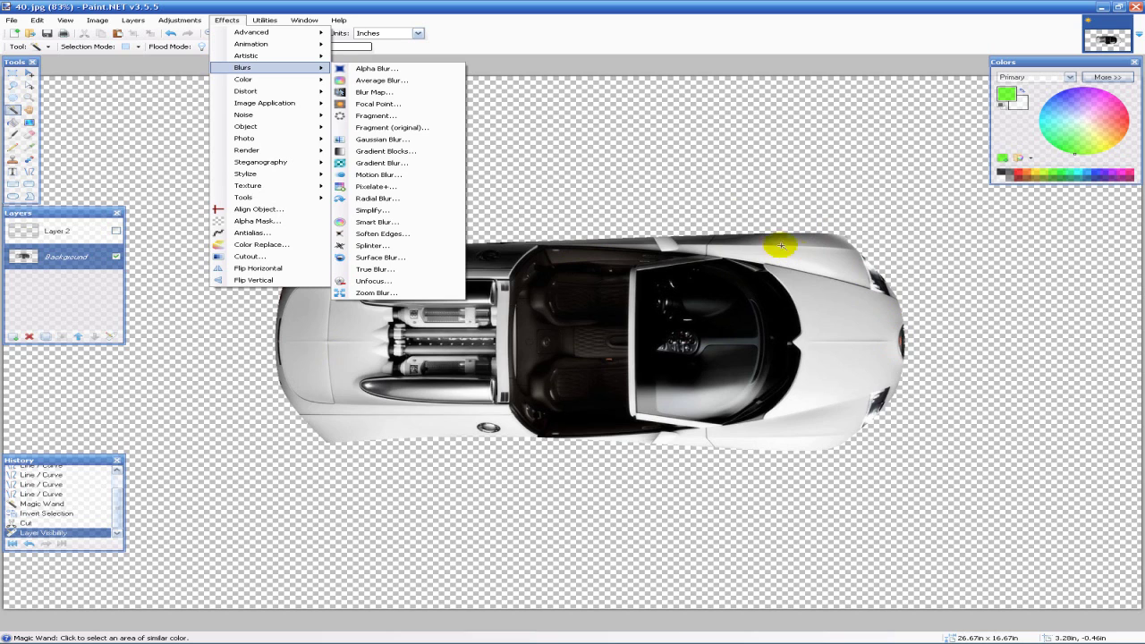
mouse_move(271, 135)
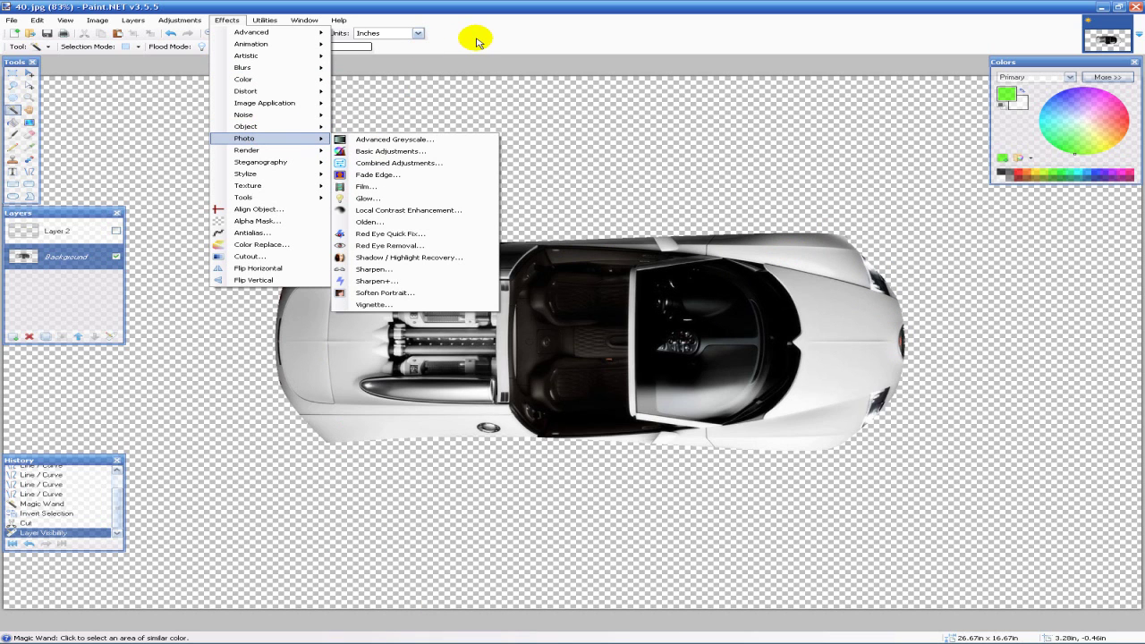
key(Escape)
key(Escape)
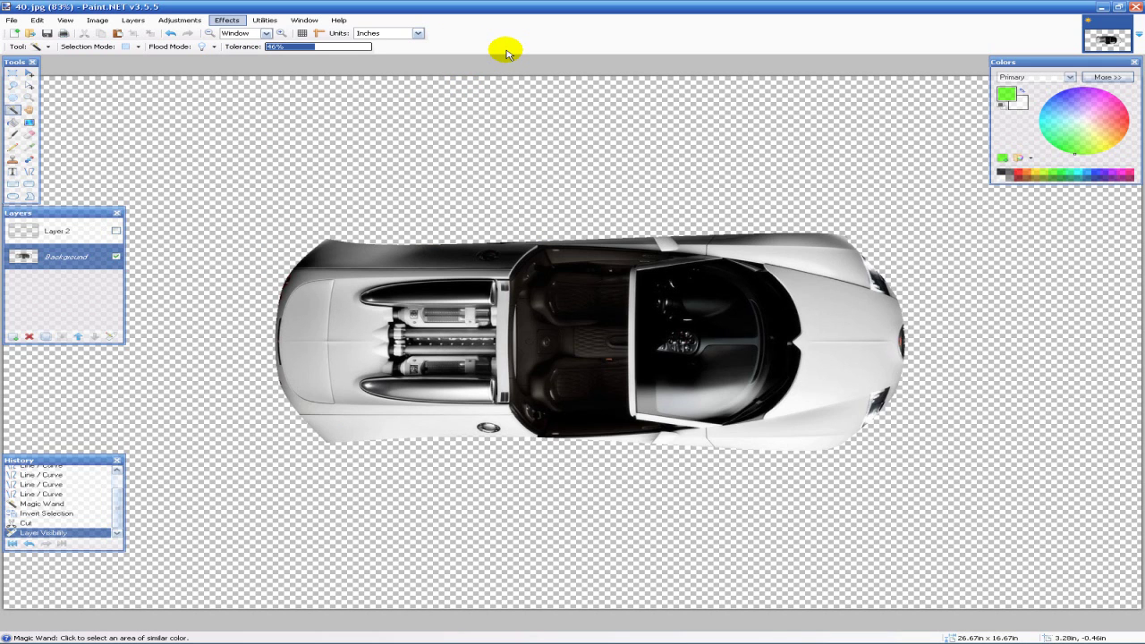